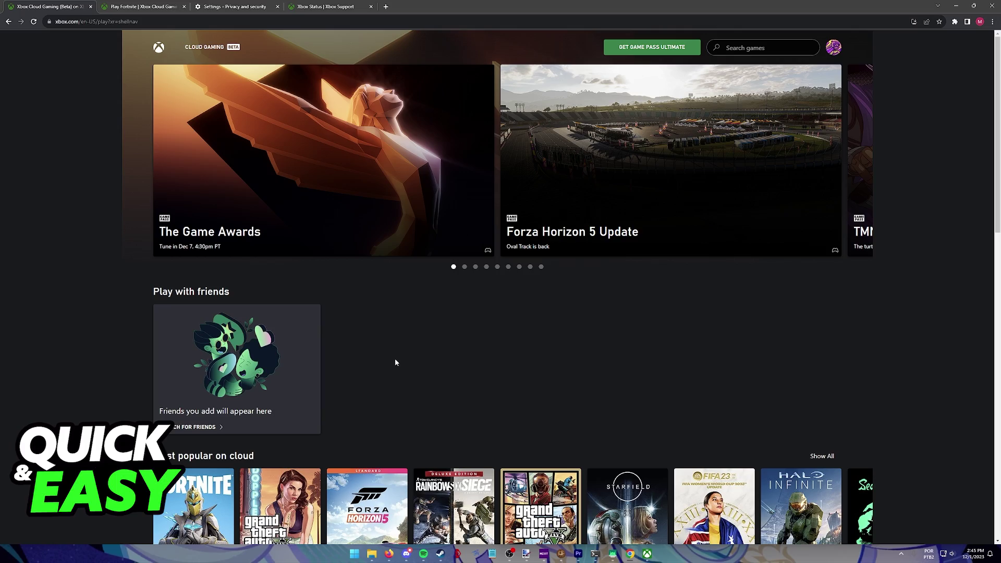
- Look over the Xbox Cloud Gaming home page and open the account menu to check the signed-in profile
scroll(395, 362, down, 12)
scroll(327, 379, up, 12)
click(834, 48)
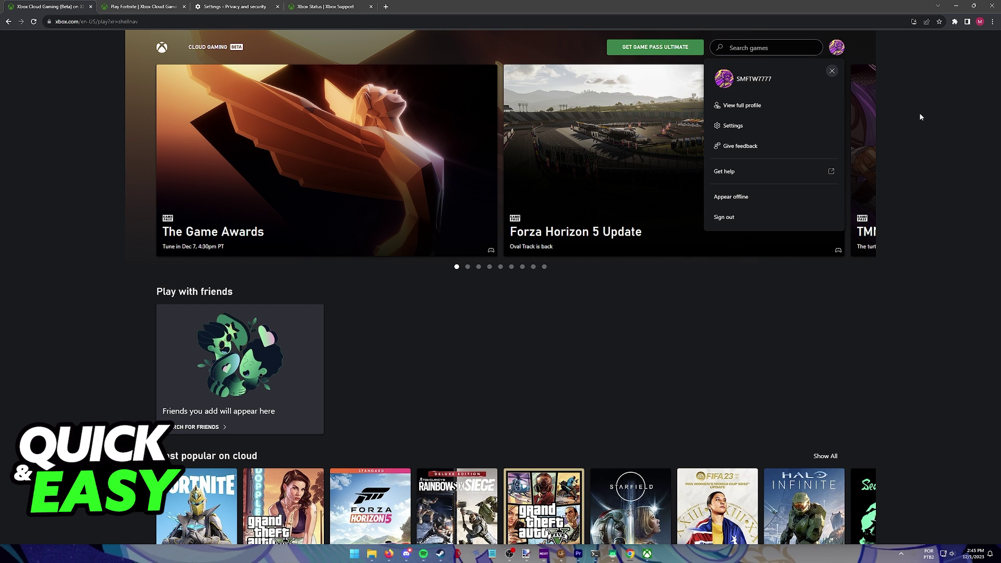
- Browse the most popular cloud games, view the Grand Theft Auto V page's play requirements and return to the list
scroll(440, 309, down, 5)
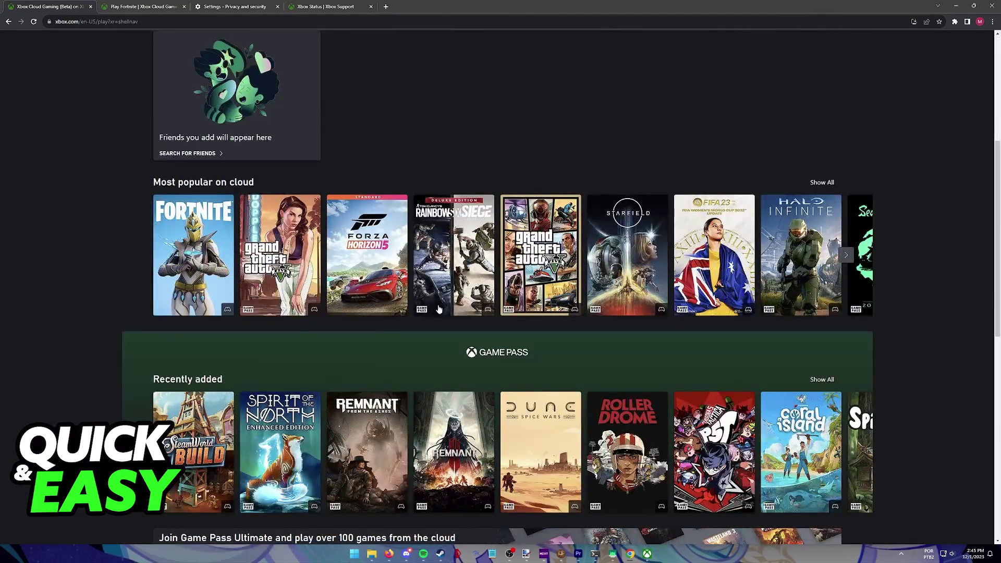
scroll(714, 292, up, 5)
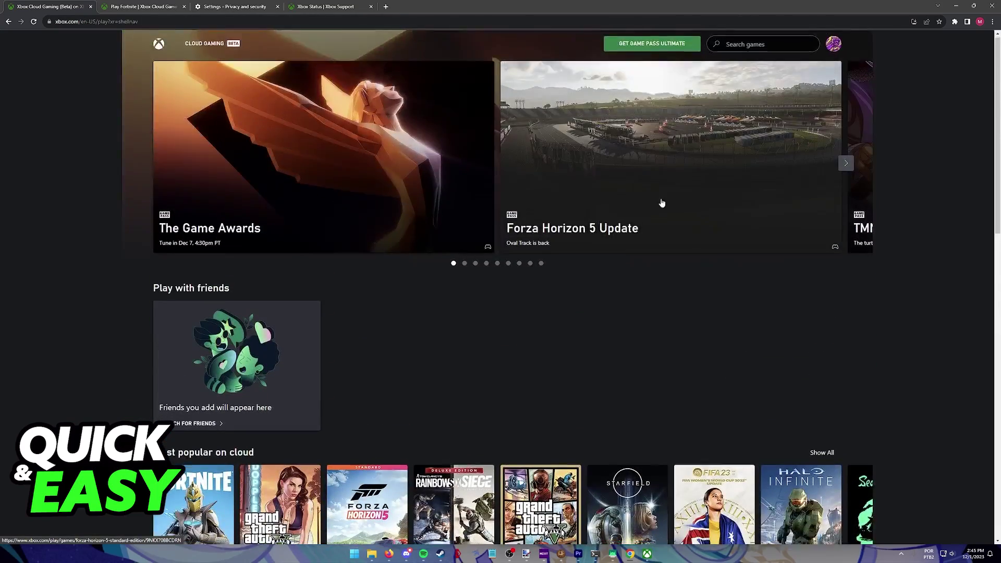
scroll(662, 203, down, 3)
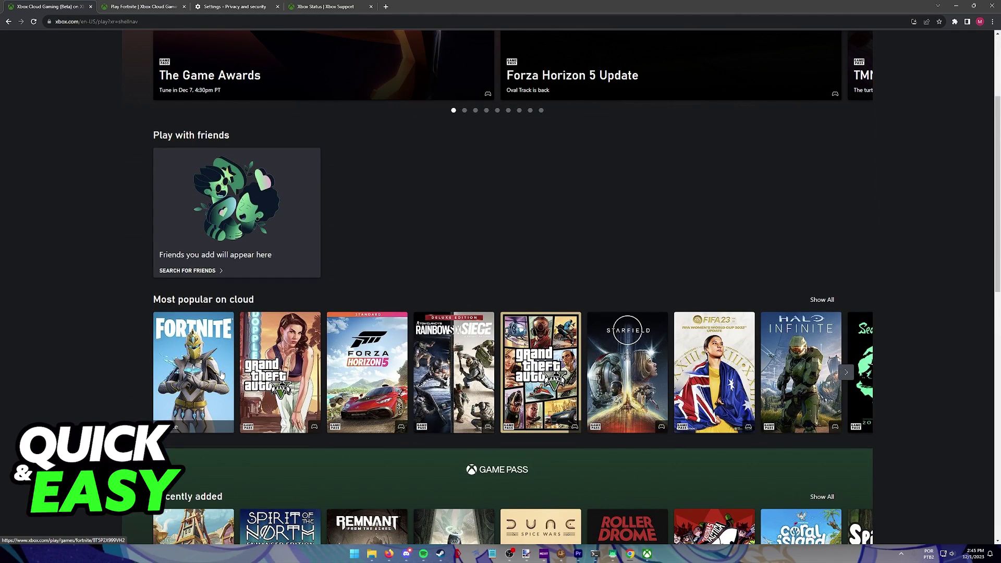
scroll(250, 313, down, 3)
click(280, 236)
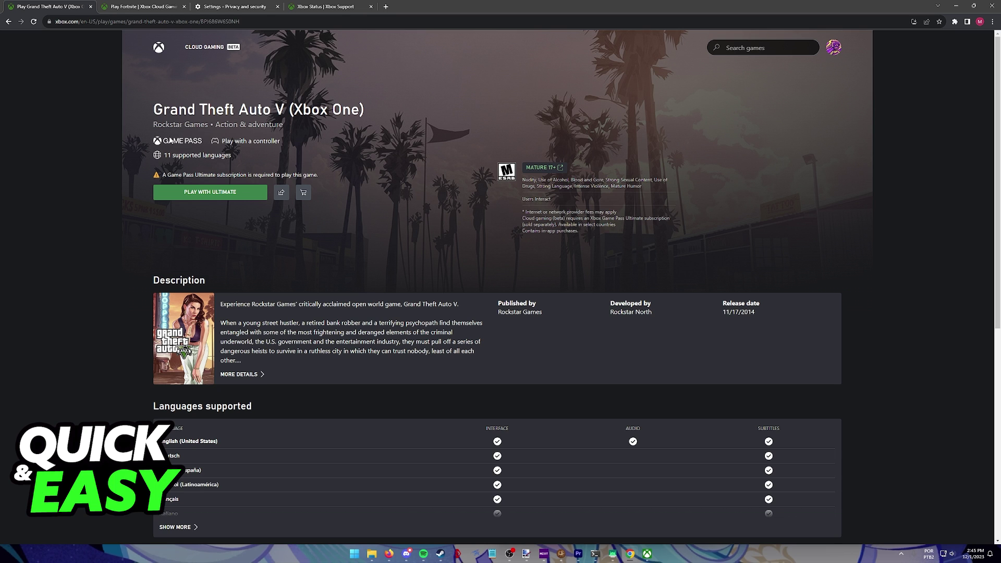
key(alt+Left)
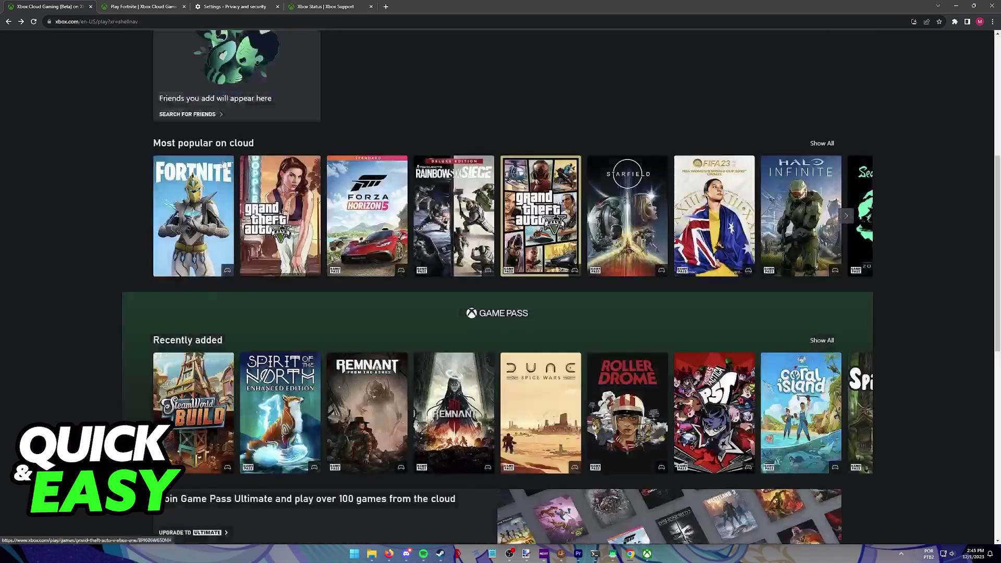
- Compare Fortnite's play option with Grand Theft Auto V's and bring up the latter's Game Pass Ultimate offer
click(188, 180)
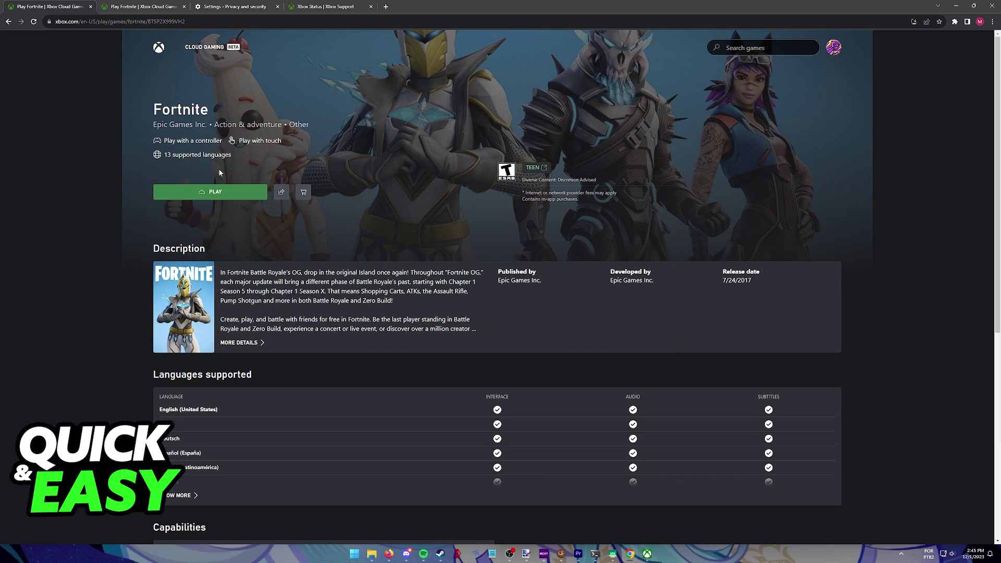
key(alt+Left)
click(280, 213)
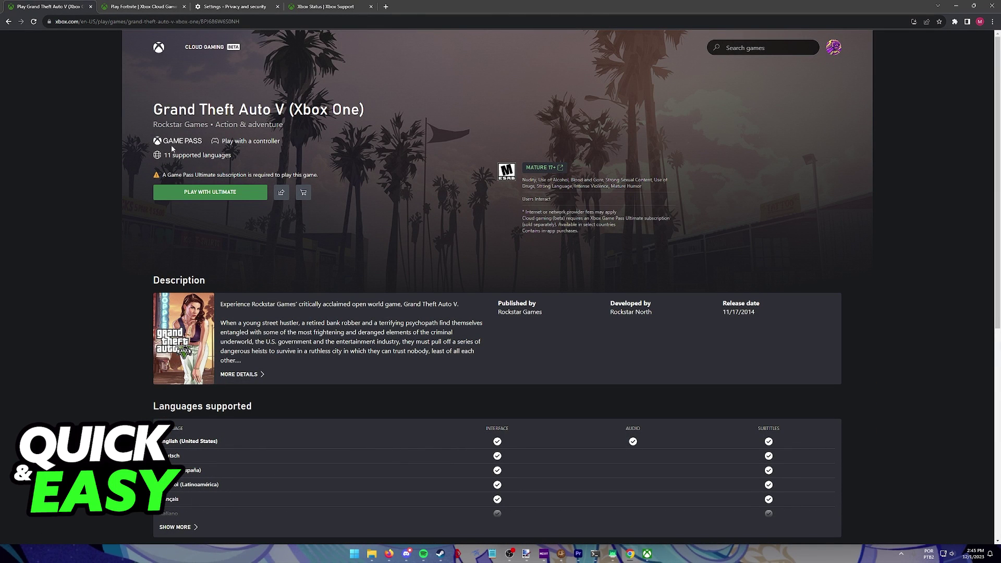
click(207, 192)
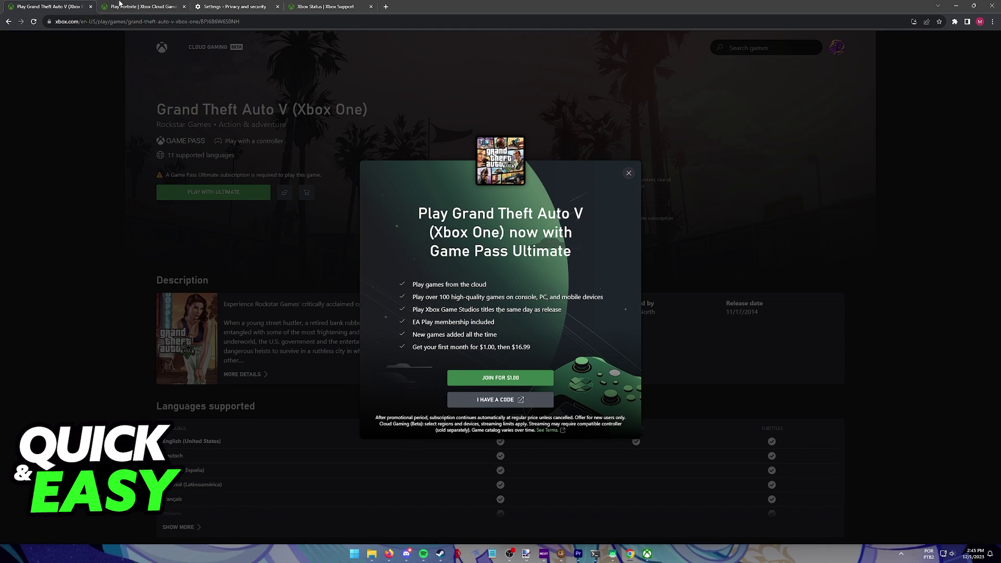
- Launch Fortnite through cloud gaming from its already open page, continuing without a controller
key(ctrl+Tab)
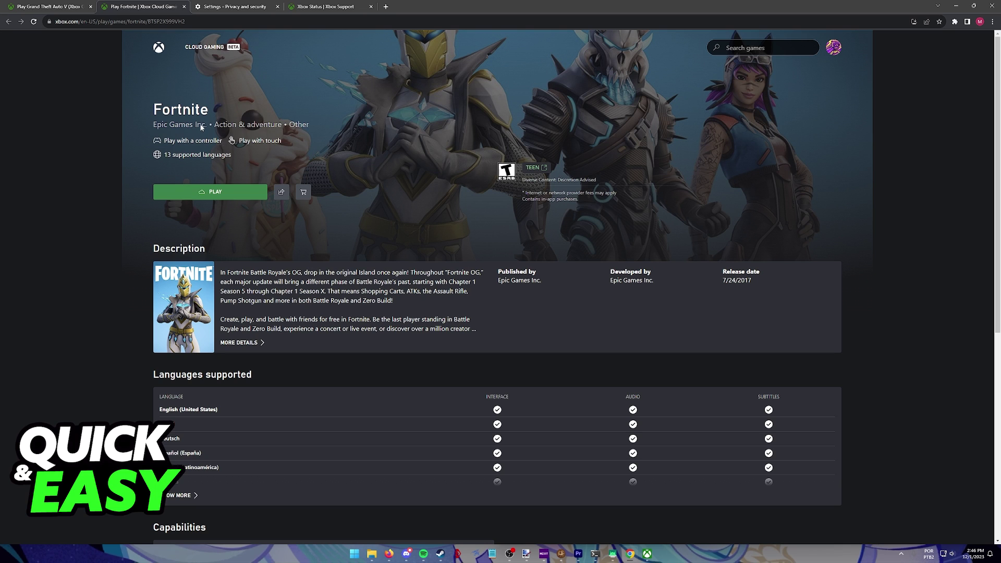
click(206, 192)
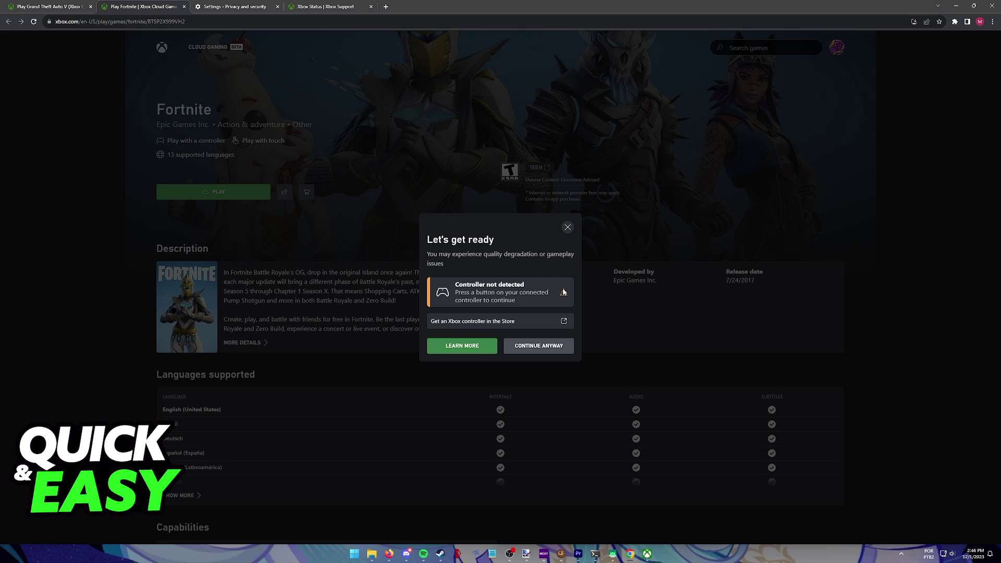
click(537, 346)
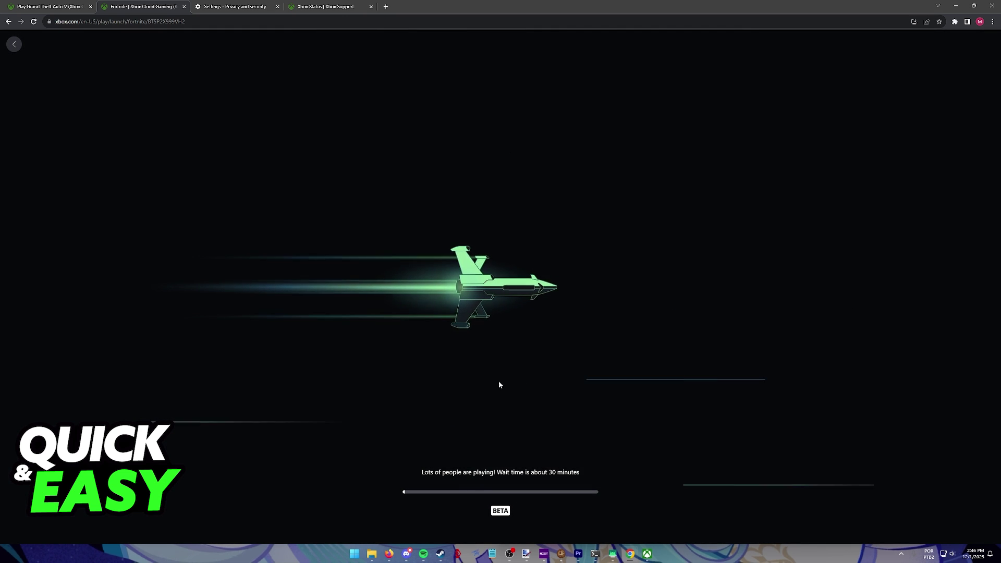
- Review the browser's options for clearing history, cookies and cached files, cancel without clearing and return to the Fortnite queue
click(244, 5)
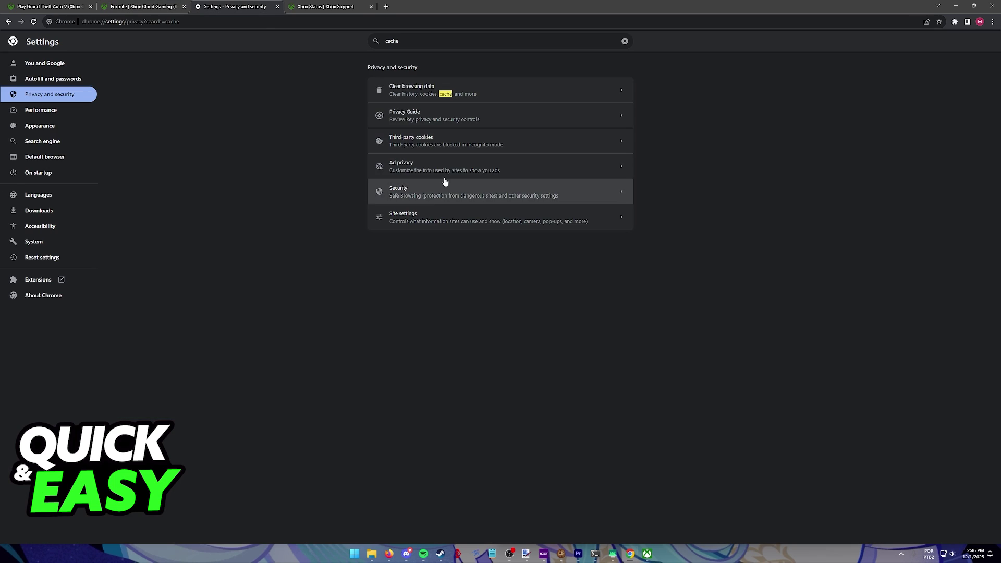
click(458, 96)
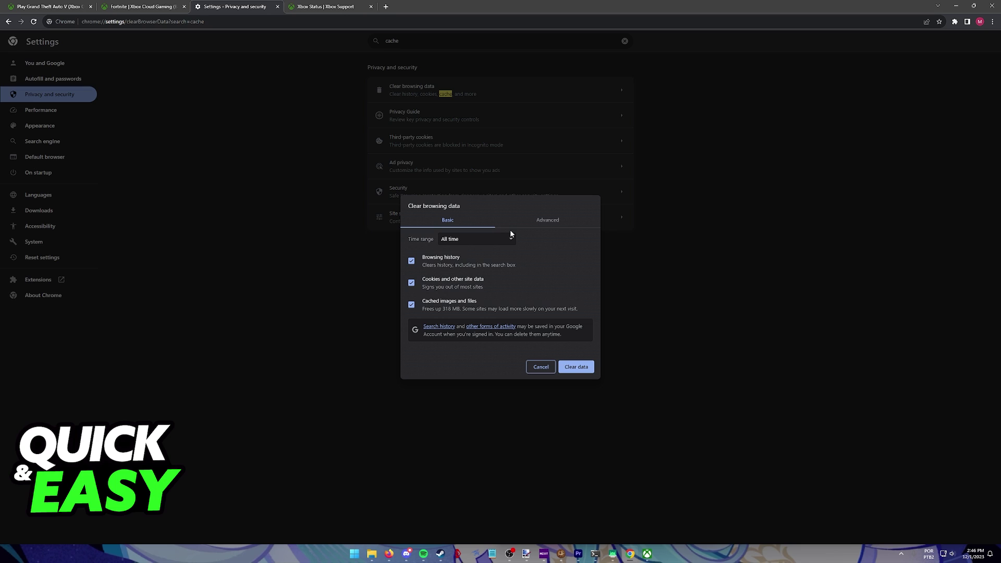
click(993, 21)
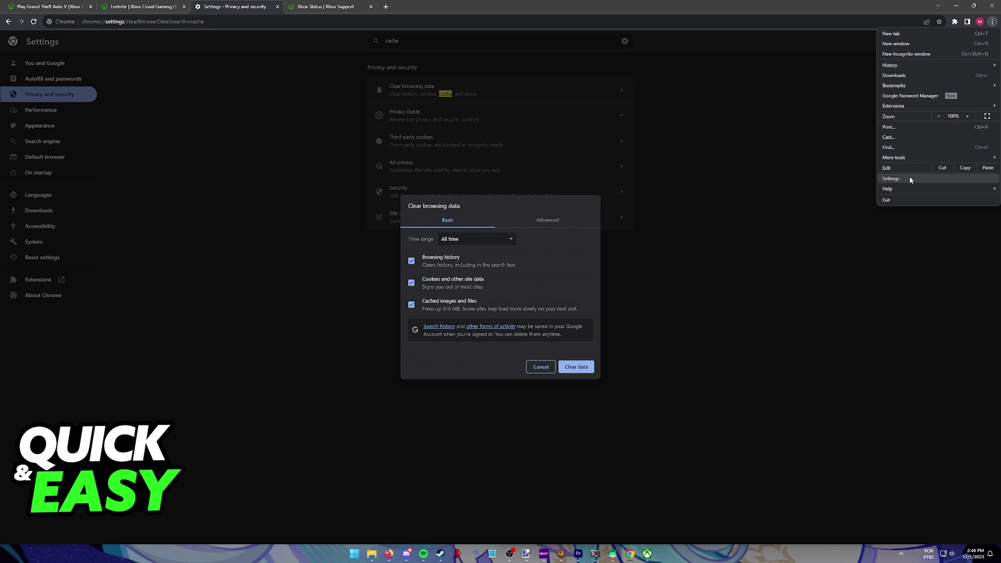
click(671, 174)
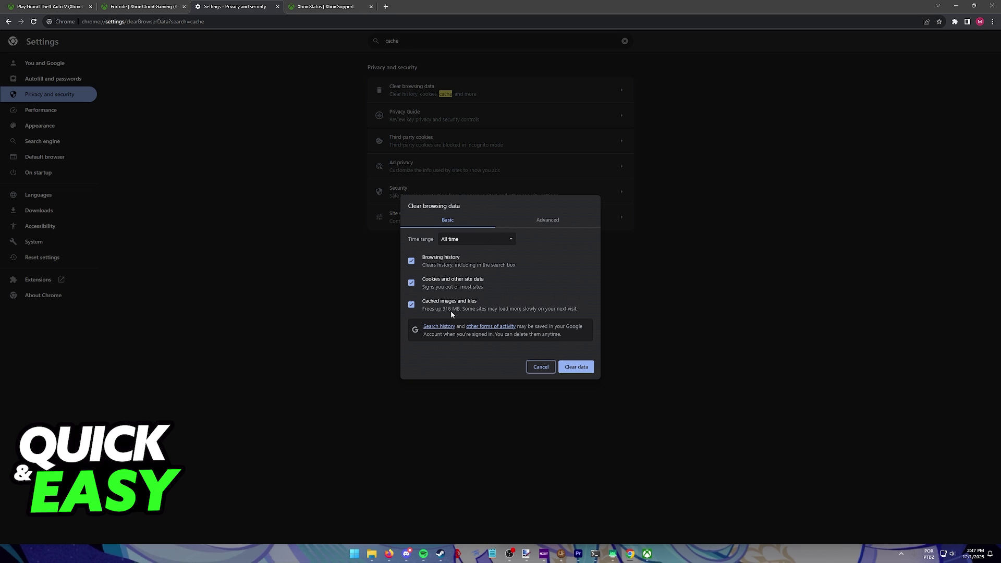
click(541, 367)
click(143, 6)
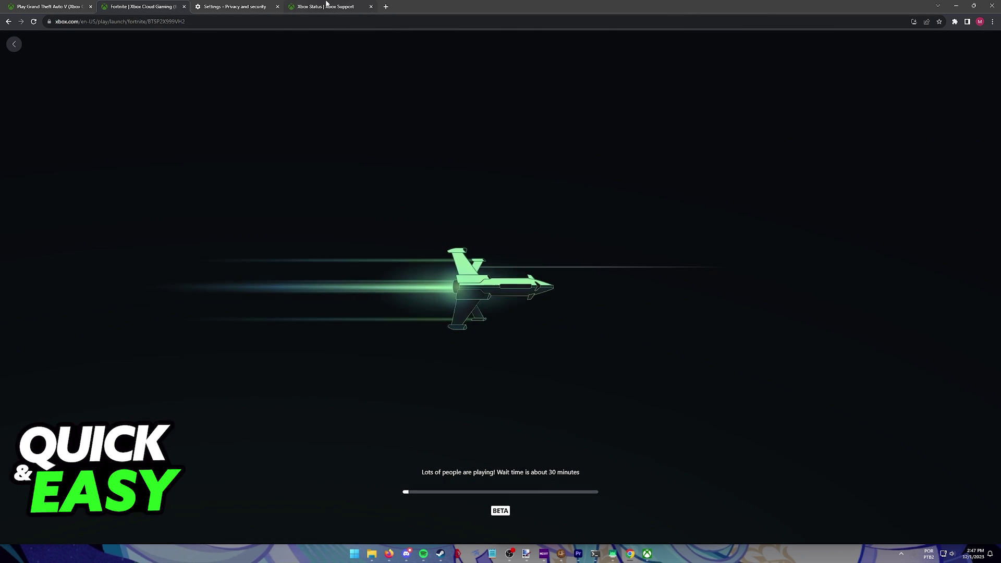
- Check the Cloud gaming & remote play service details on the Xbox Status page
click(326, 7)
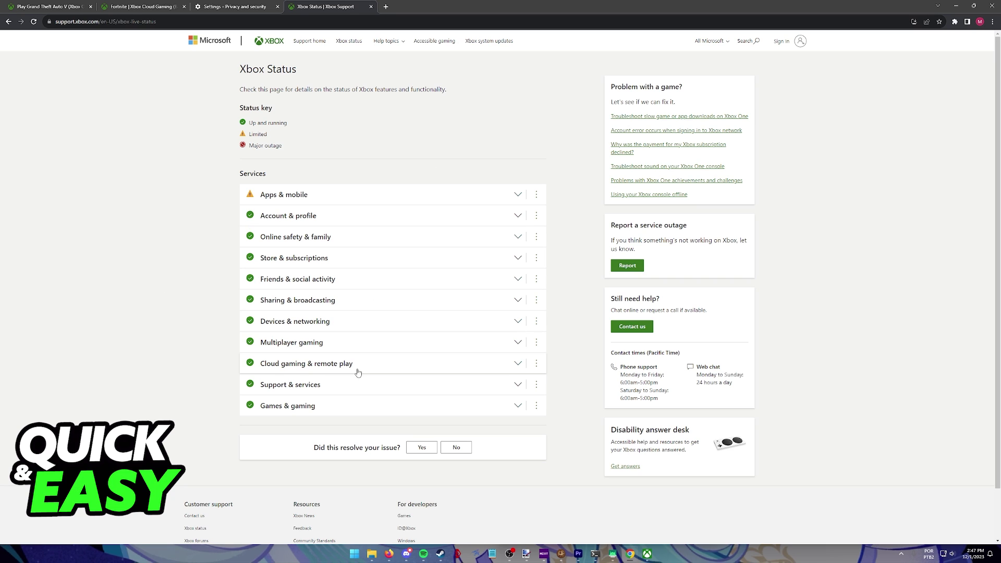
click(251, 365)
drag(252, 367, 551, 373)
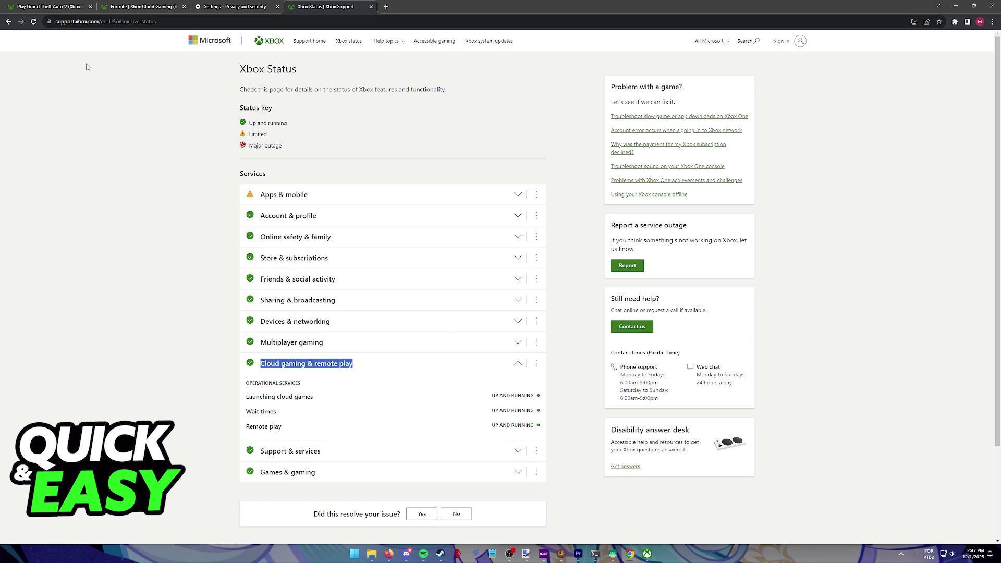
- Search Google for "Xbox Status" using the status page's heading and highlight the Xbox Support result's title
triple_click(275, 68)
right_click(275, 68)
click(329, 91)
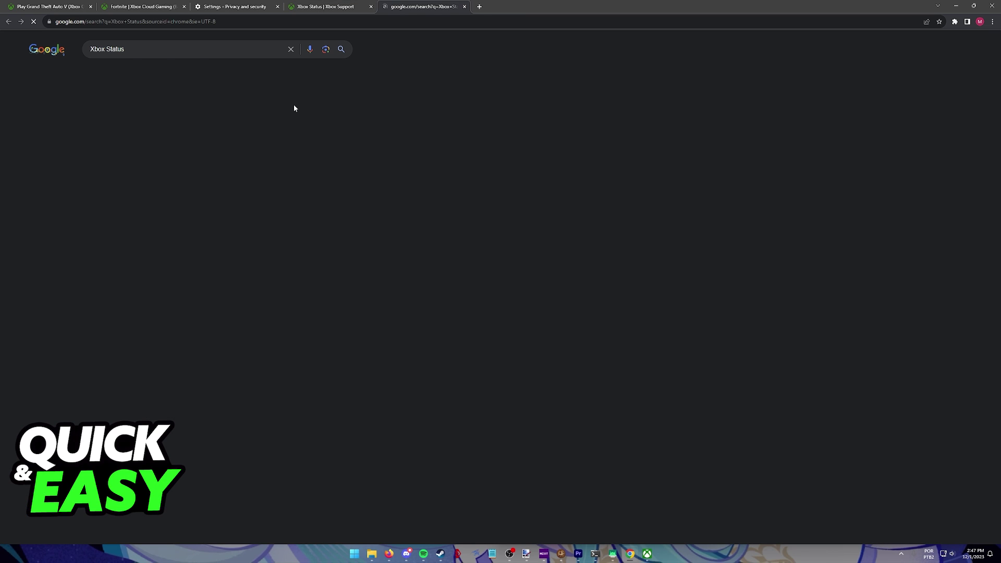
drag(72, 129, 137, 130)
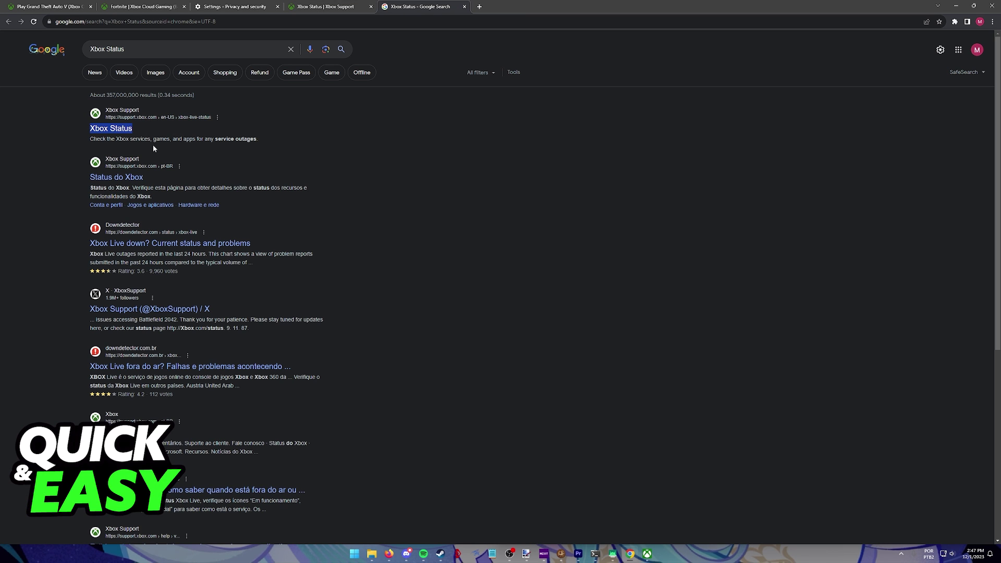
- Recheck the cloud gaming service statuses on the Xbox Status page and return to the Fortnite queue
click(346, 4)
click(135, 281)
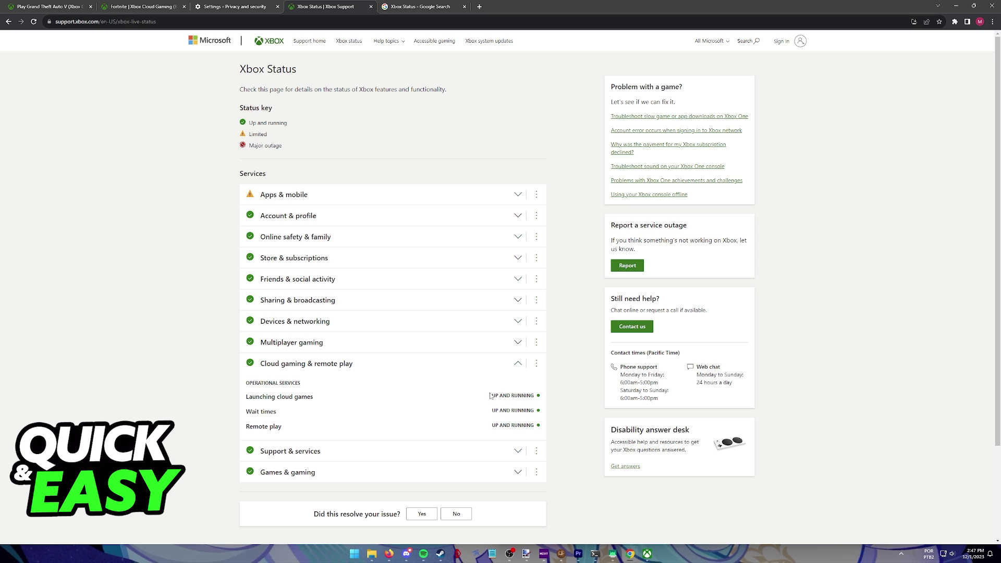
key(ctrl+2)
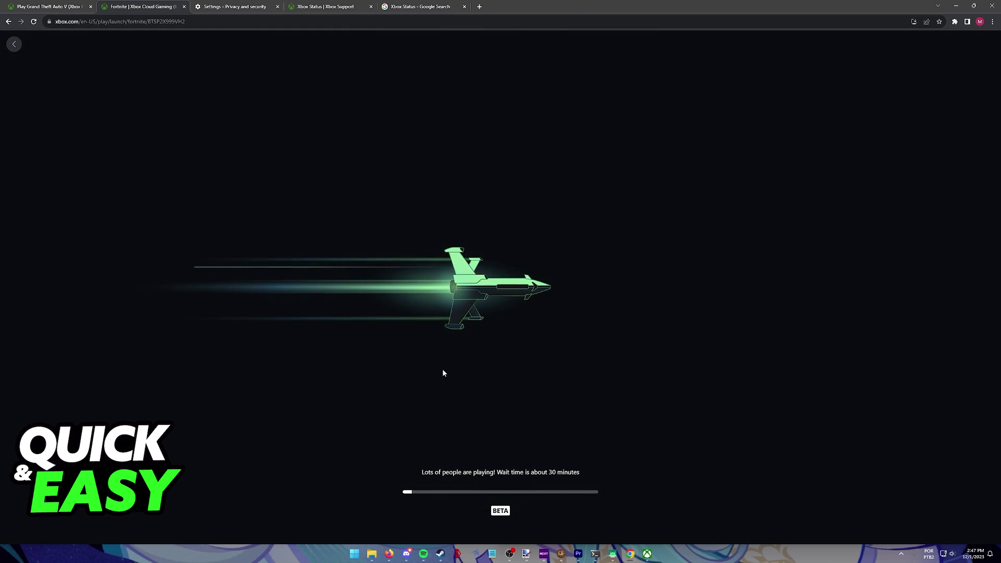
- Switch to the Xbox desktop app and browse the recently added and most popular titles on its Cloud Gaming page
click(648, 554)
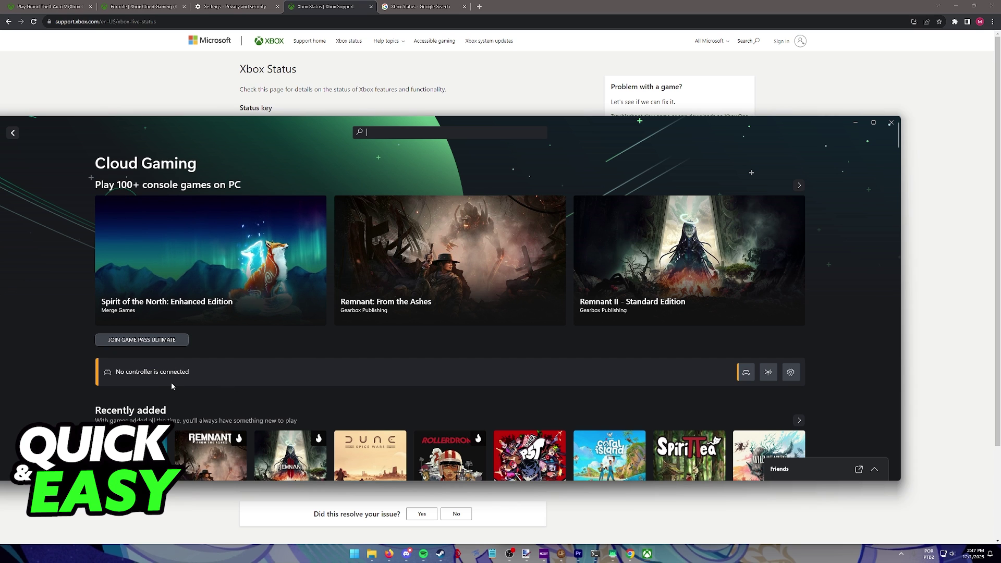
scroll(159, 381, down, 8)
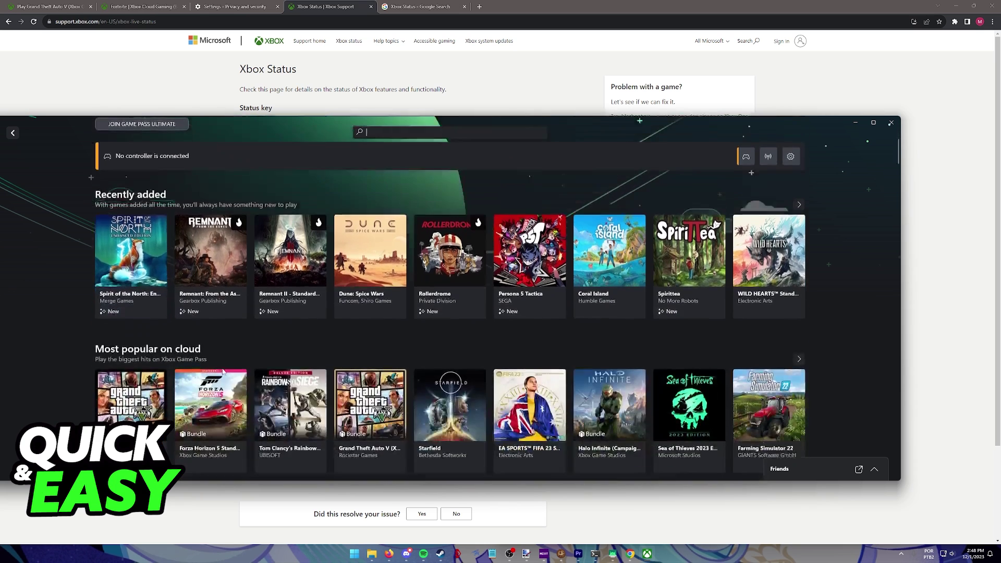
scroll(480, 372, up, 8)
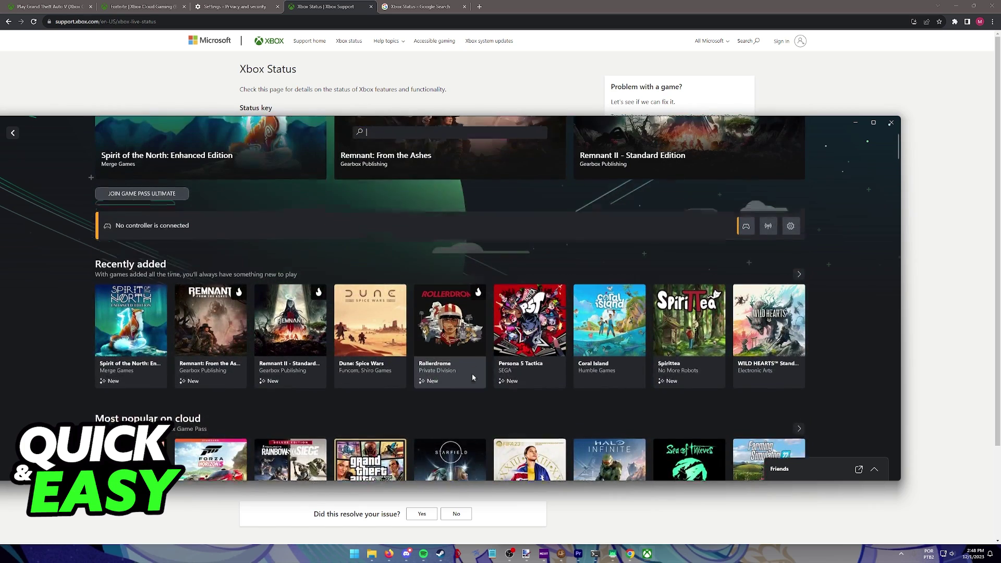